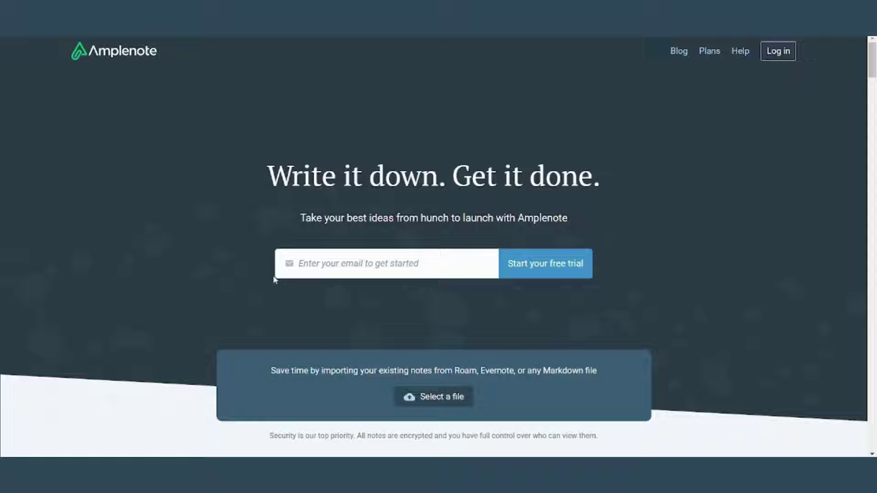
Enter your e-mail address in the homepage box to start the free trial.
left_click(519, 268)
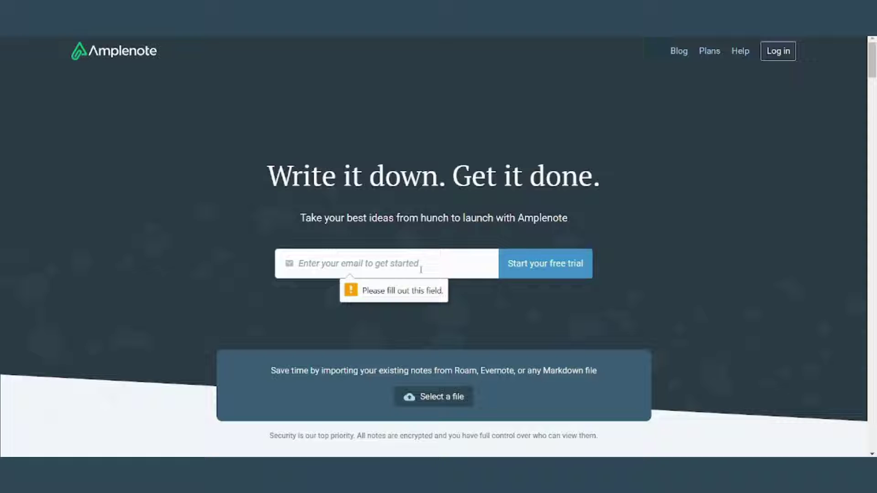
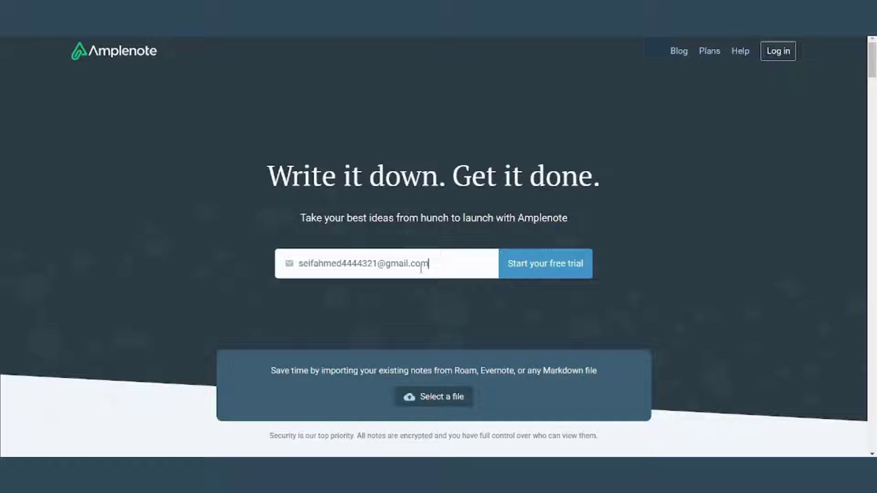
left_click(539, 261)
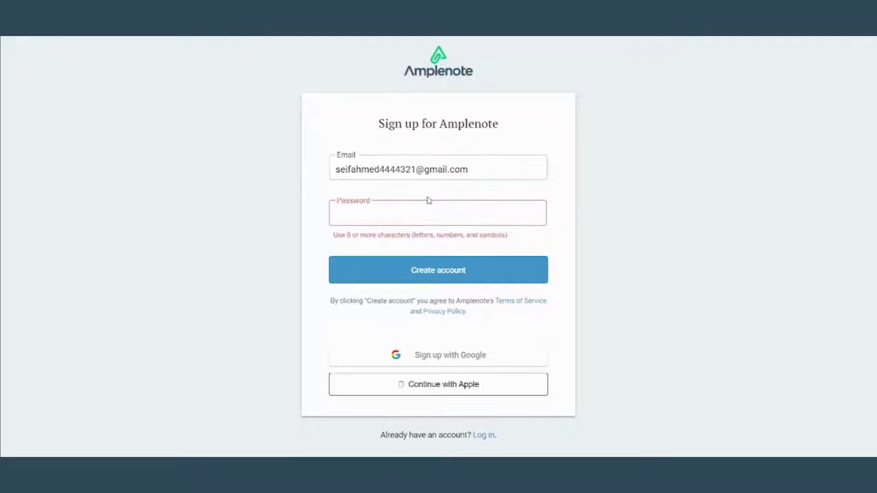
Sign up with Google by choosing your account from the account list.
left_click(469, 360)
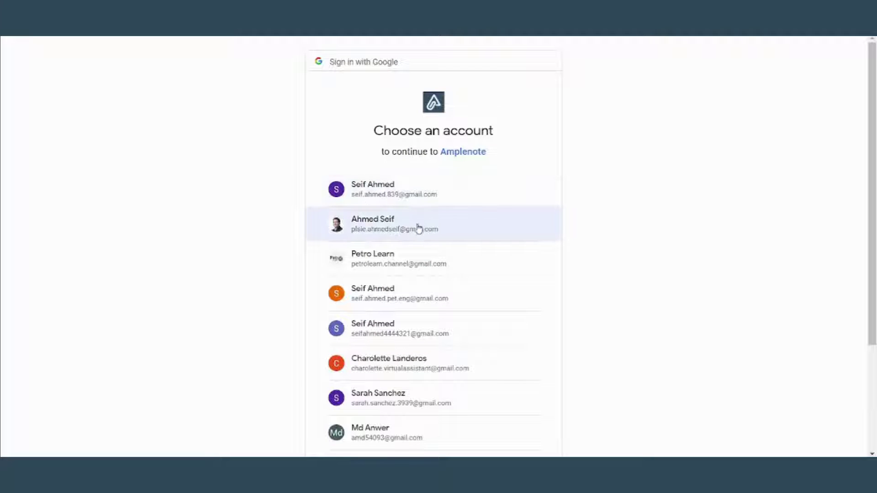
left_click(424, 329)
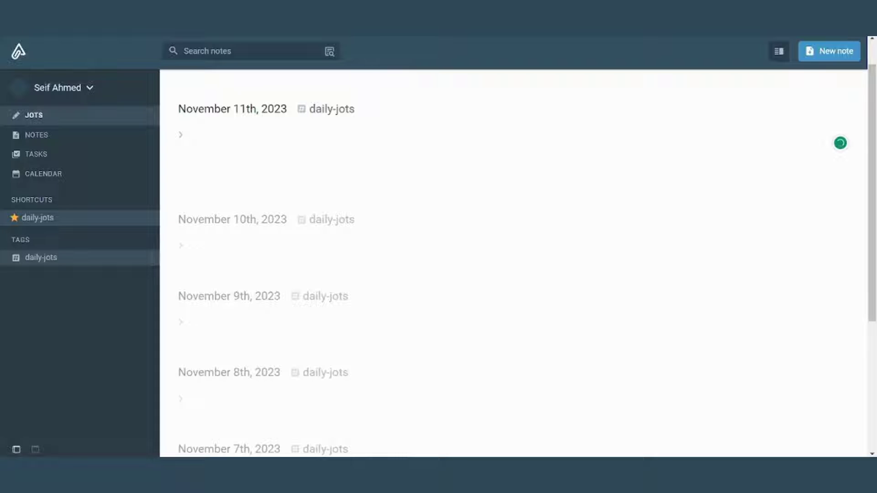
left_click(839, 316)
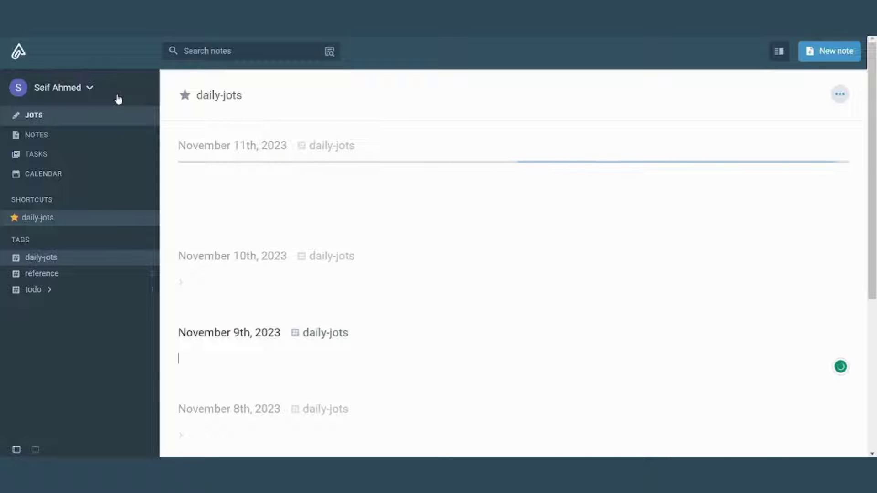
left_click(92, 92)
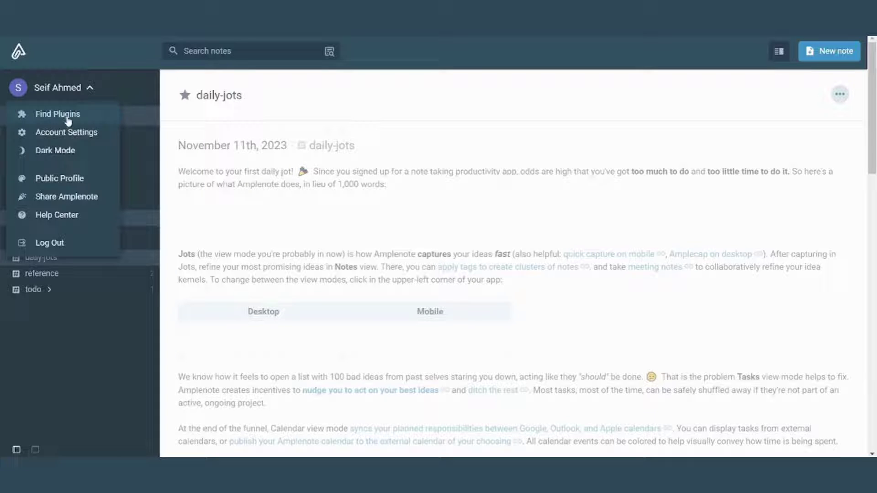
left_click(73, 151)
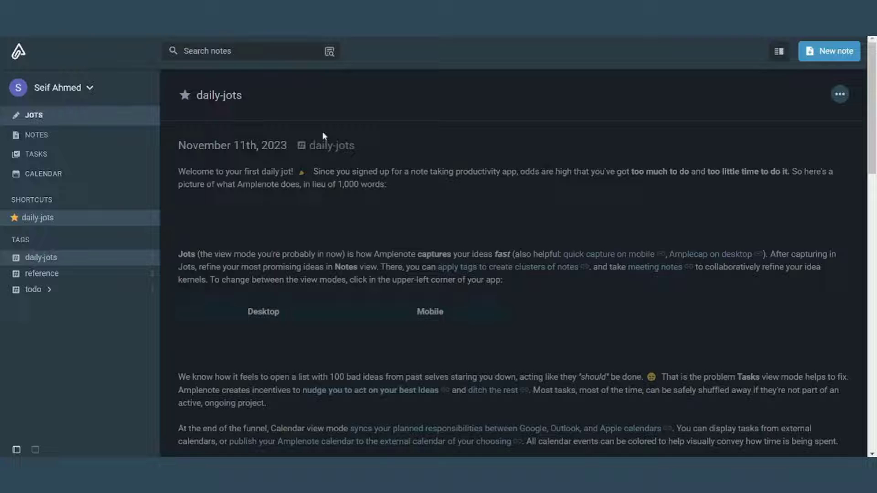
left_click(90, 88)
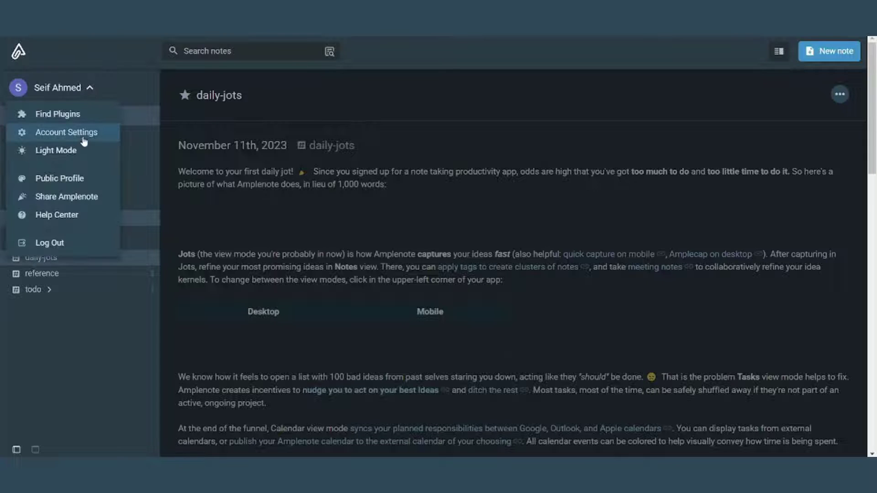
left_click(78, 152)
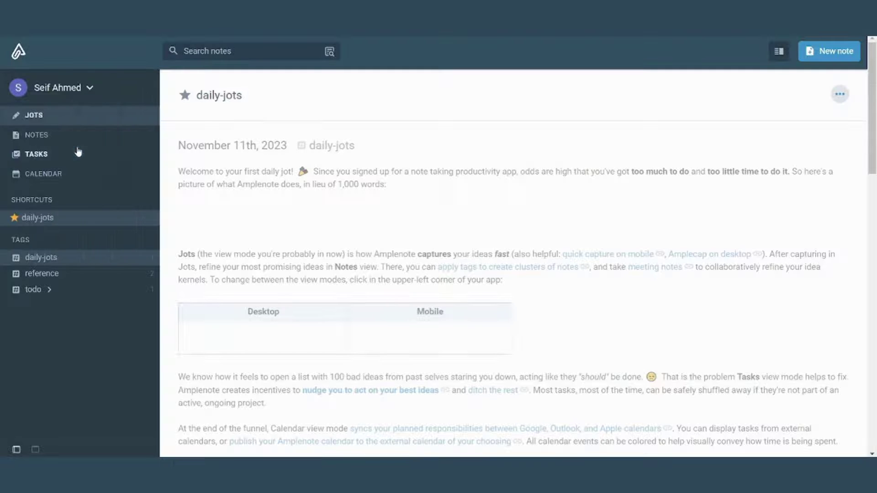
left_click(91, 91)
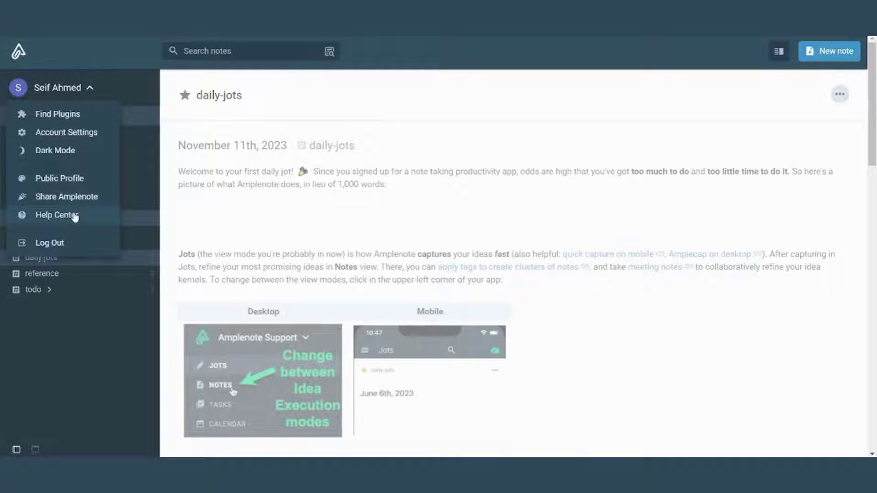
left_click(103, 48)
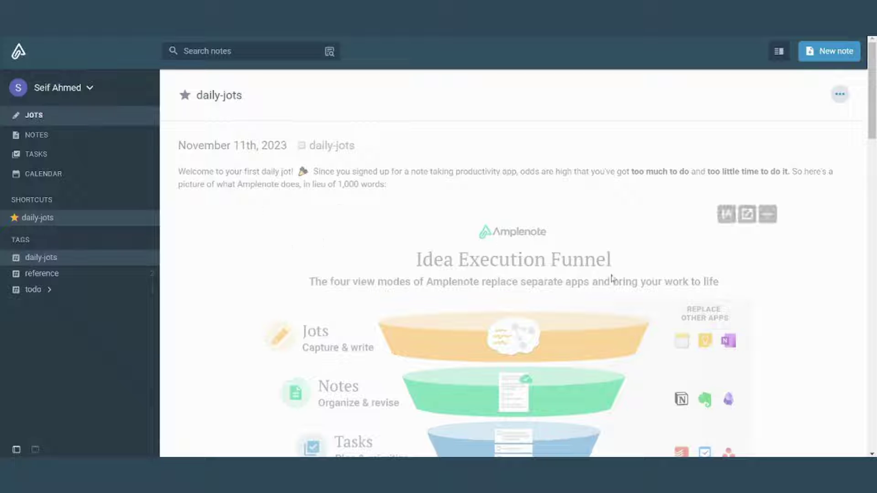
Scroll through the welcome jot, then switch to the Notes view listing four notes.
scroll(873, 137, "down", 5)
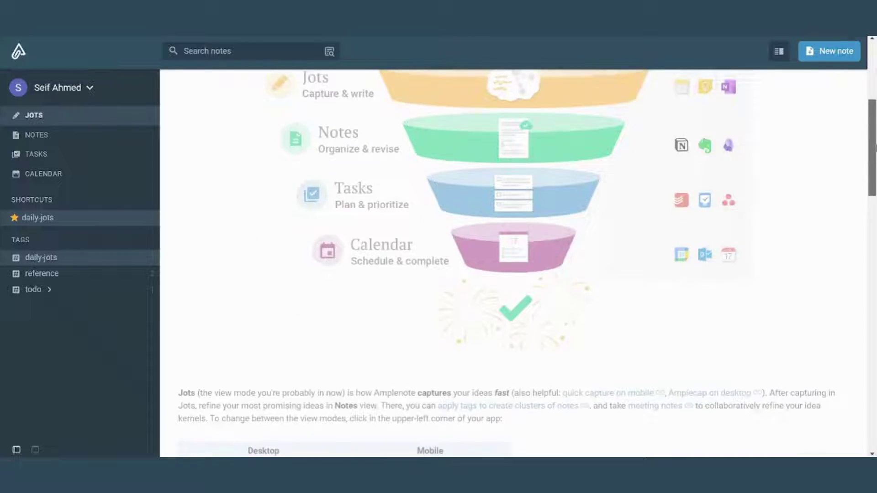
left_click_drag(875, 147, 875, 123)
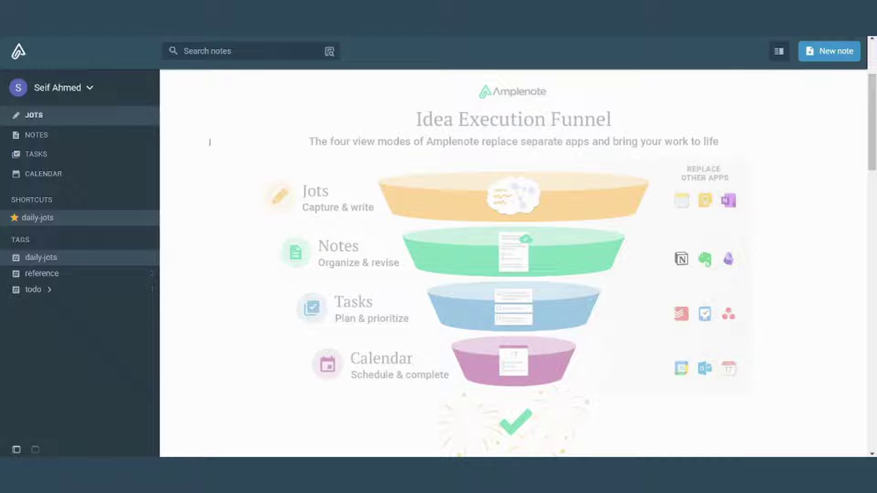
left_click(43, 133)
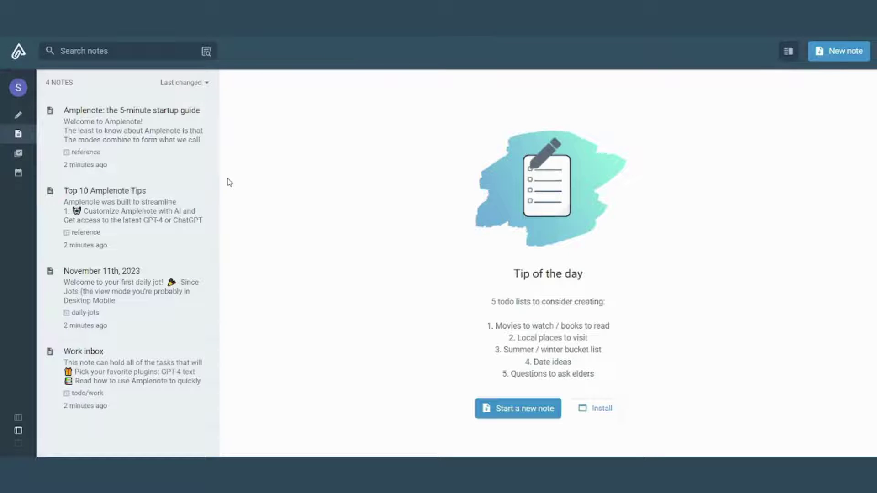
Open 'Amplenote: the 5-minute startup guide' and review its Publish note options without publishing.
left_click(174, 154)
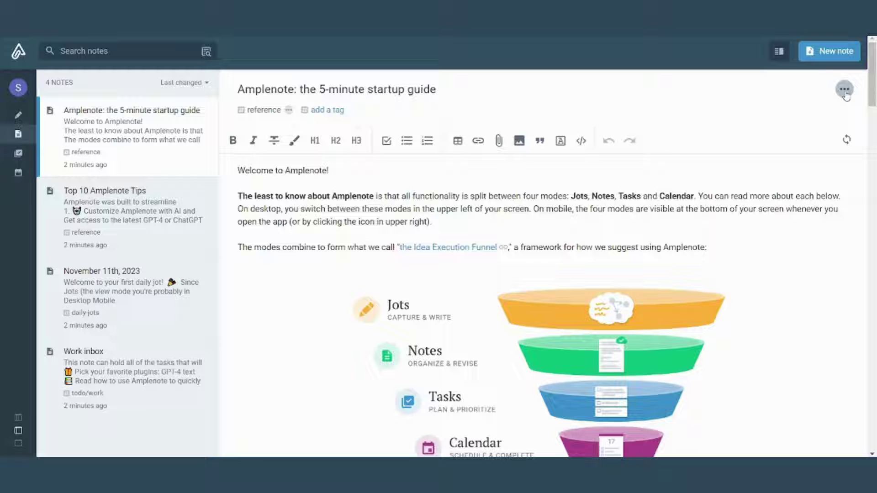
left_click(845, 92)
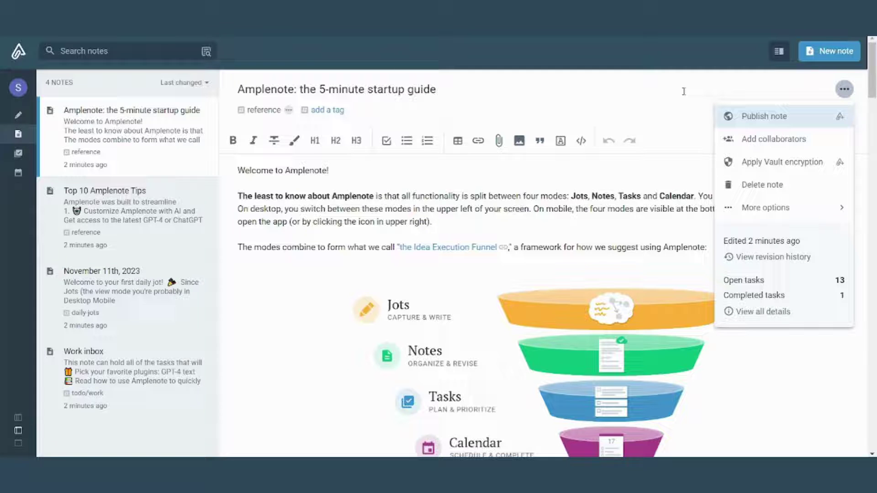
left_click(765, 117)
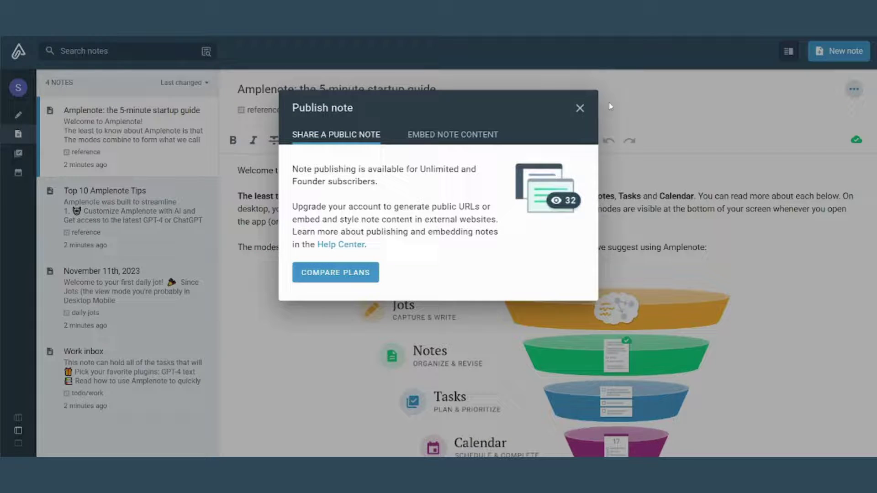
left_click(579, 110)
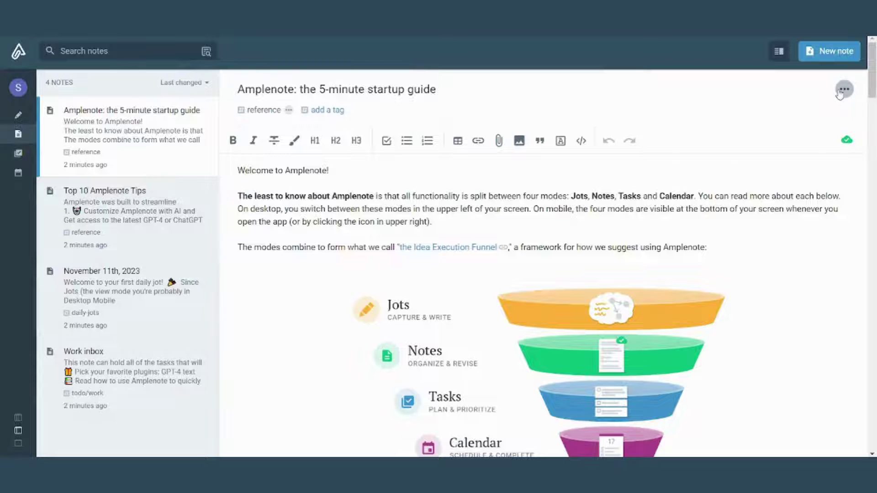
left_click(843, 90)
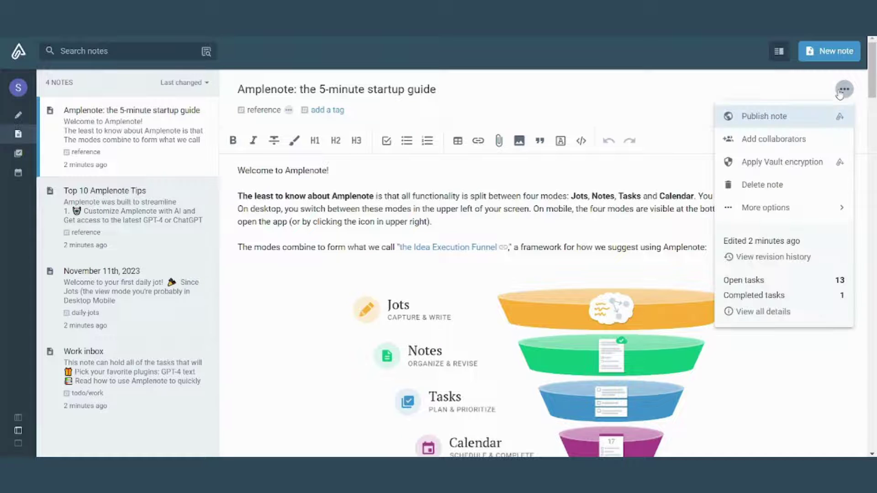
left_click(704, 83)
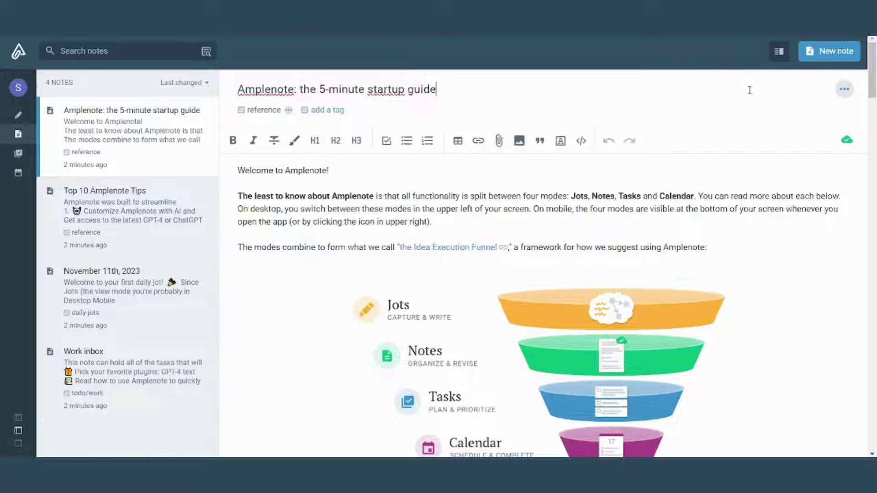
left_click(844, 89)
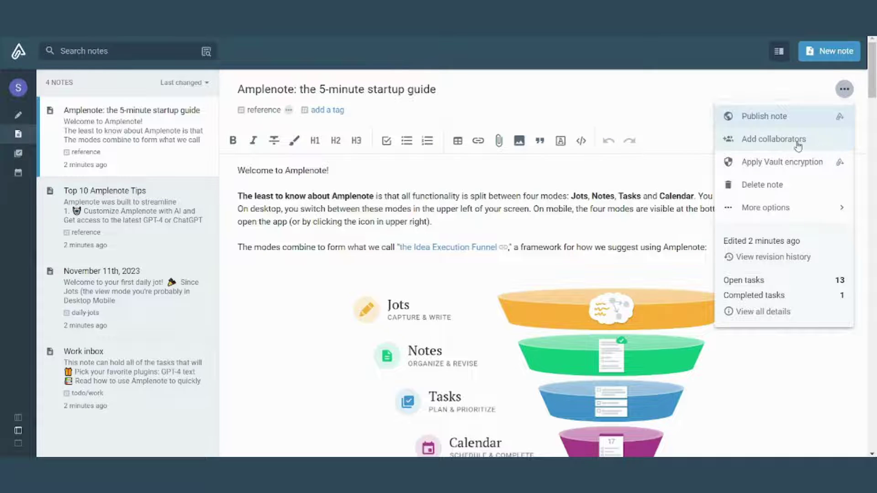
left_click(617, 110)
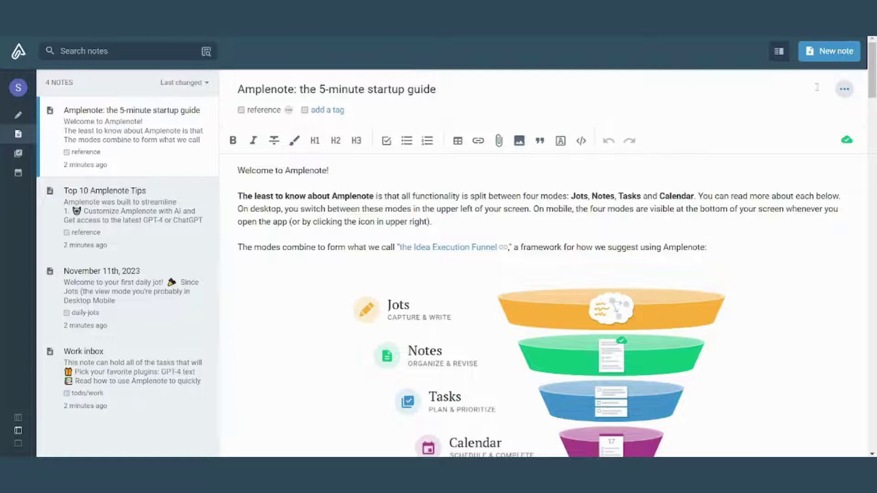
left_click(843, 91)
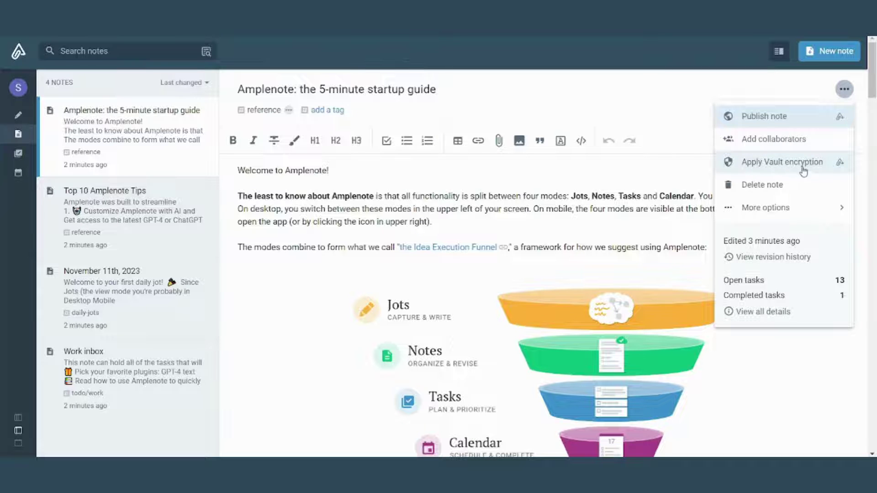
left_click(645, 114)
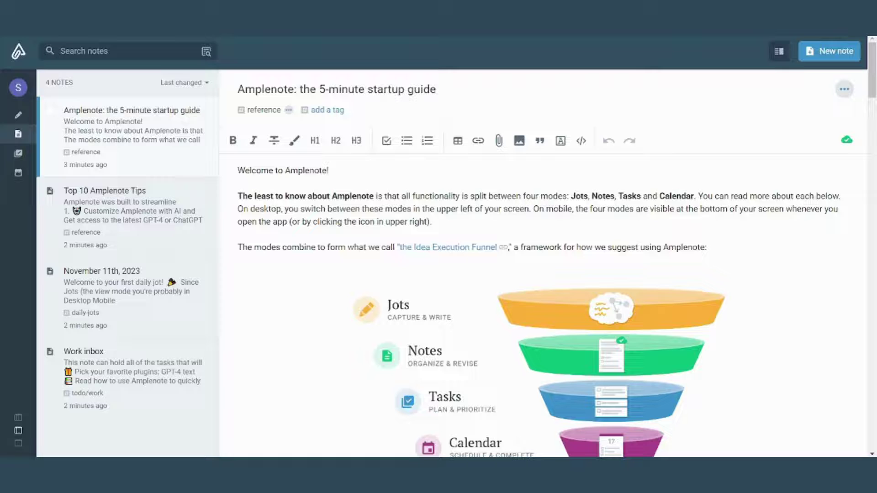
In Tasks, check off 'Create a Rich Footnote' and 'Click on an empty time slot'.
left_click(18, 153)
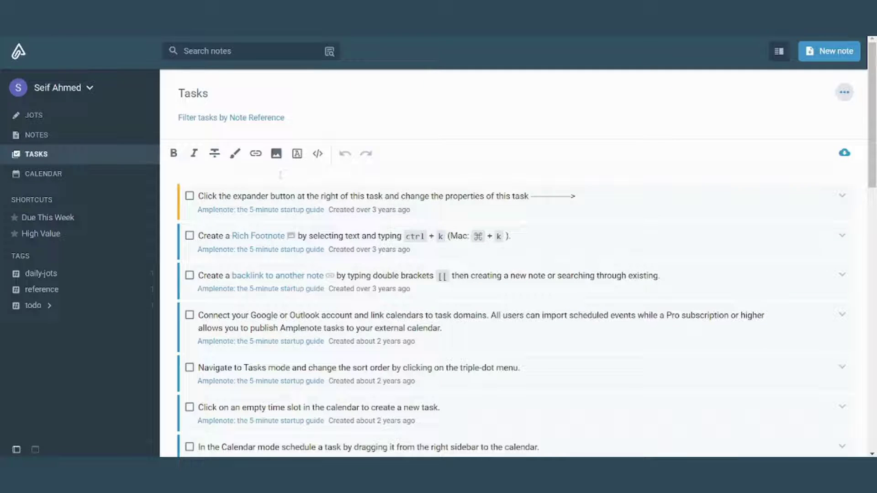
scroll(524, 256, "down", 3)
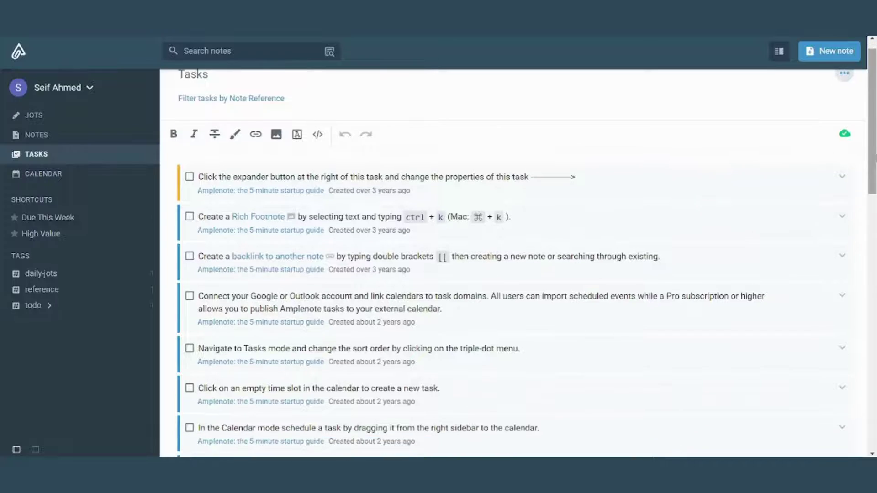
left_click_drag(874, 208, 874, 158)
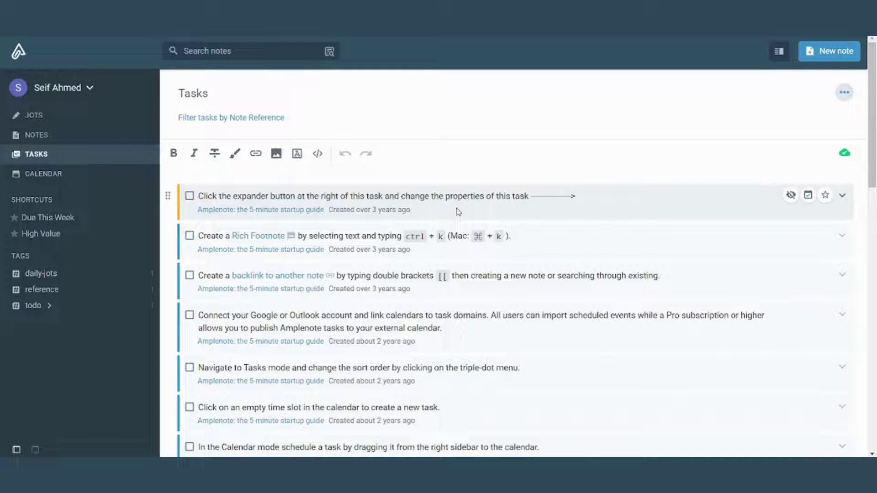
left_click(189, 238)
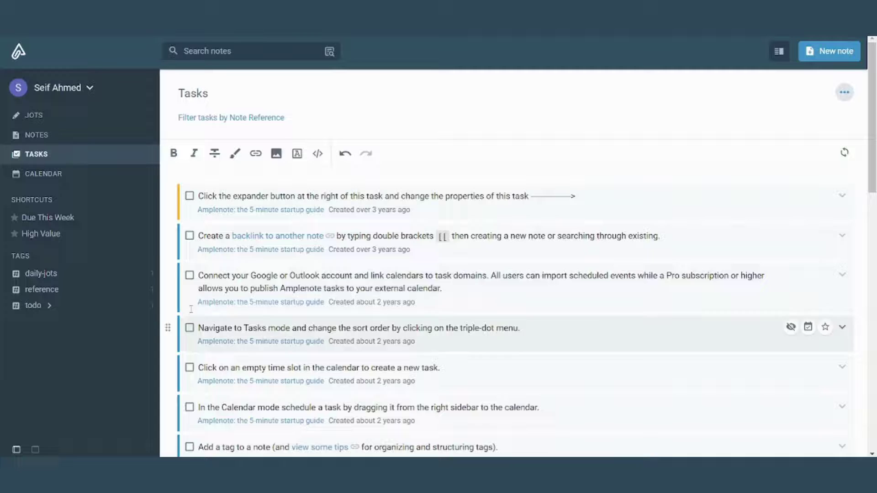
left_click(190, 368)
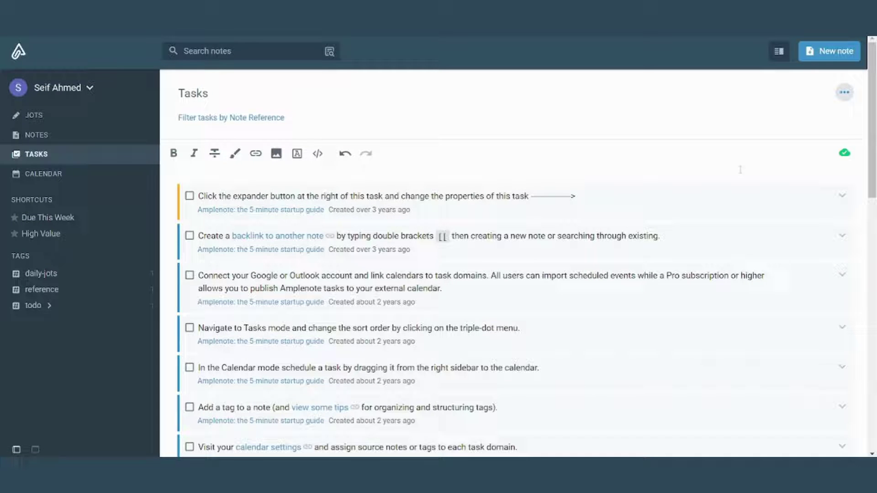
Expand and collapse the first, backlink and four-modes tasks' properties to review their scores.
left_click(842, 197)
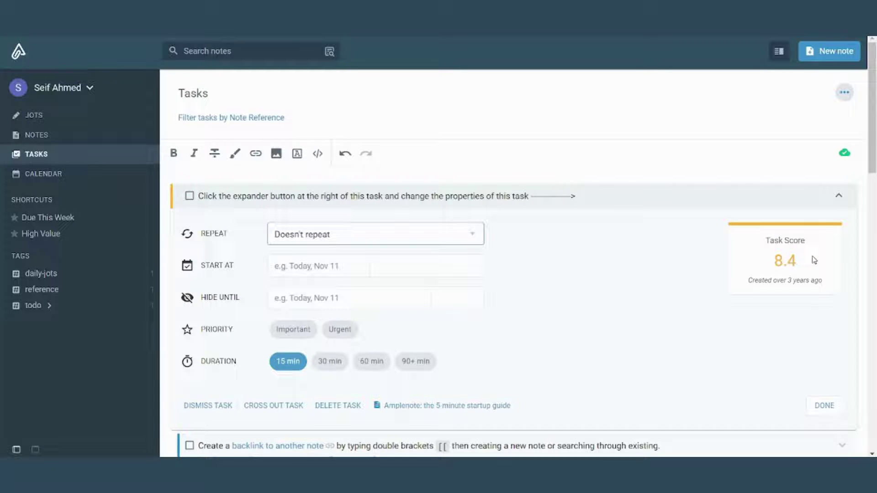
left_click(838, 199)
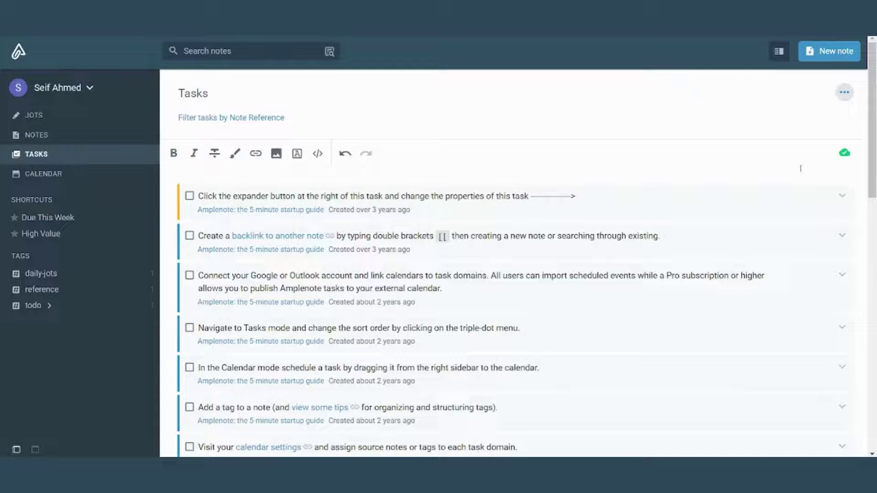
left_click(842, 235)
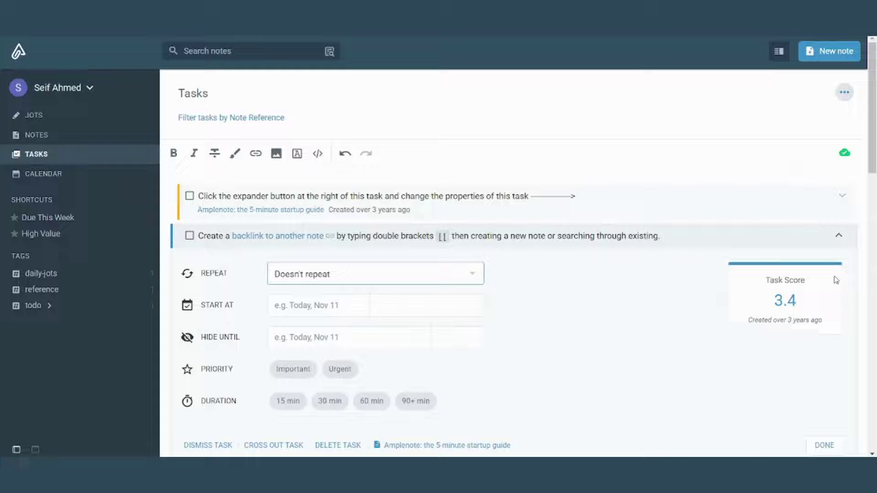
left_click(838, 235)
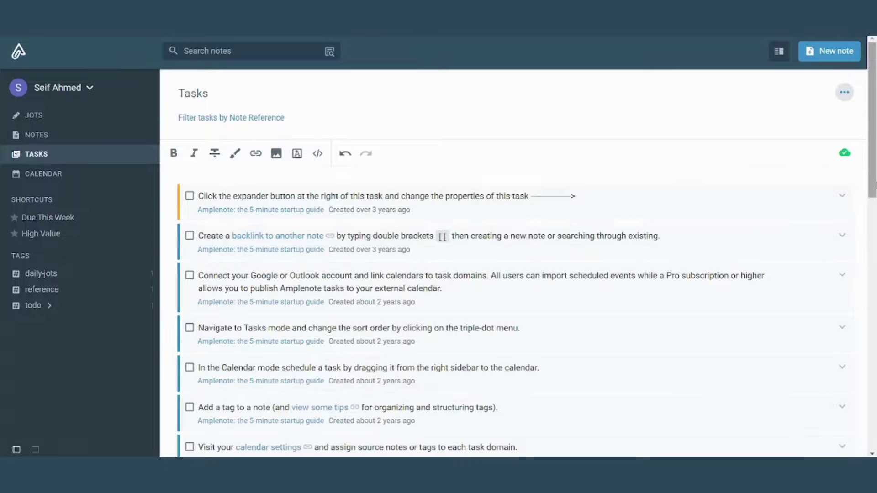
scroll(516, 274, "down", 10)
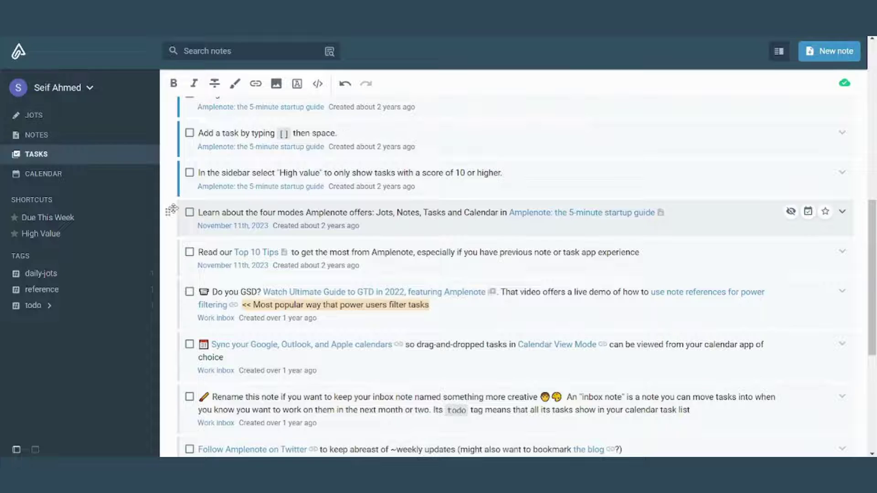
left_click(840, 215)
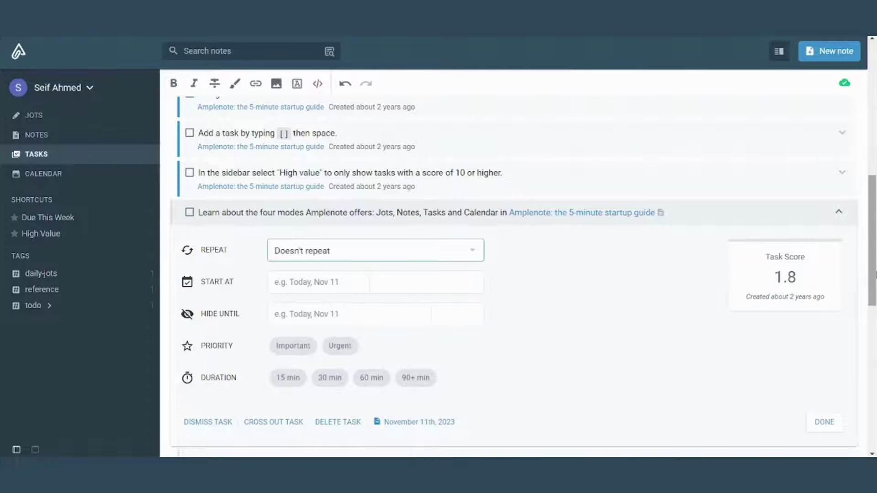
left_click(838, 211)
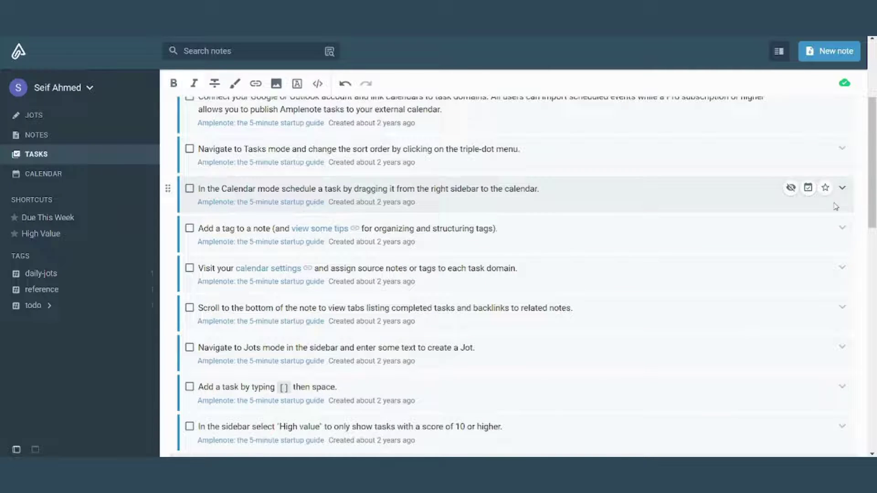
Review the Calendar mode and first tasks' properties, then go to the November 11 calendar.
left_click(844, 187)
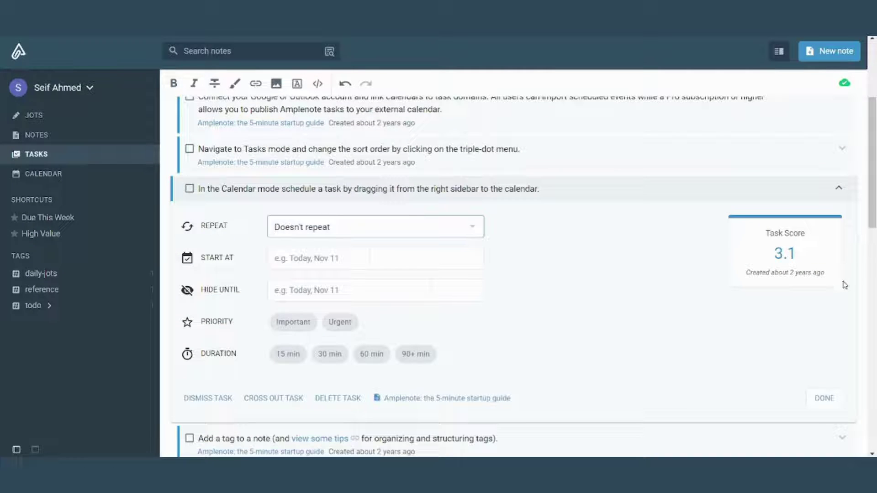
scroll(873, 157, "up", 3)
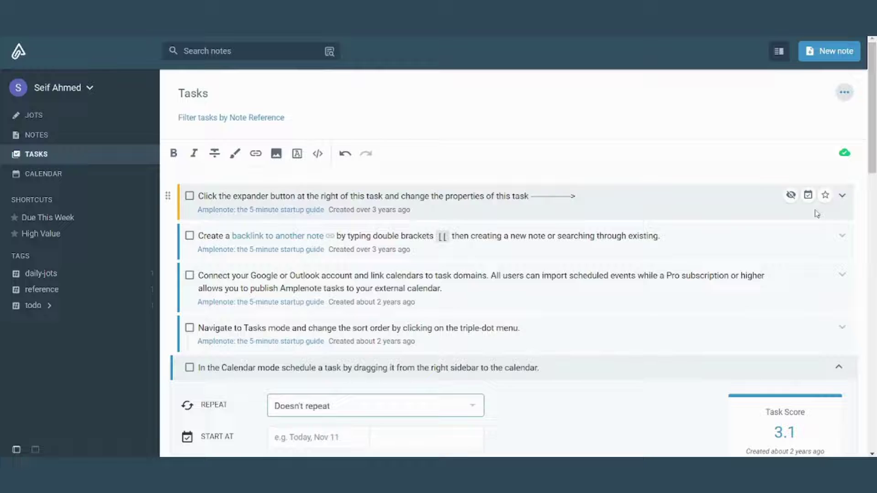
left_click(841, 197)
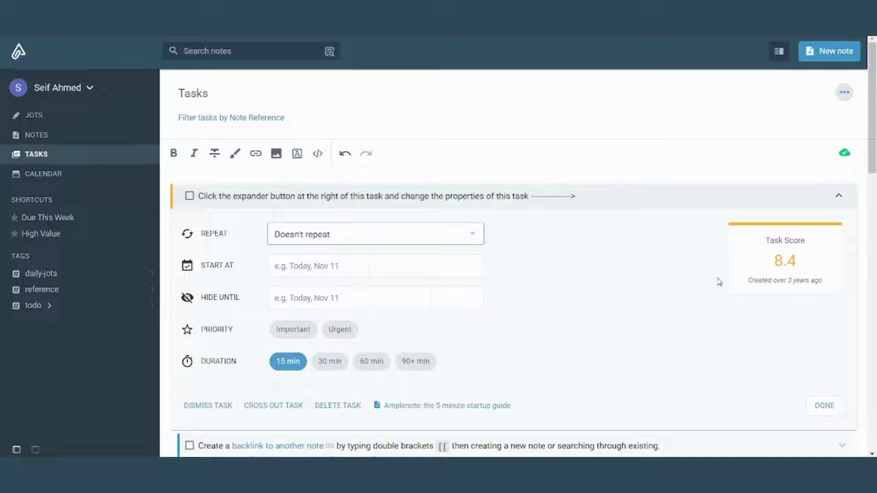
left_click(841, 199)
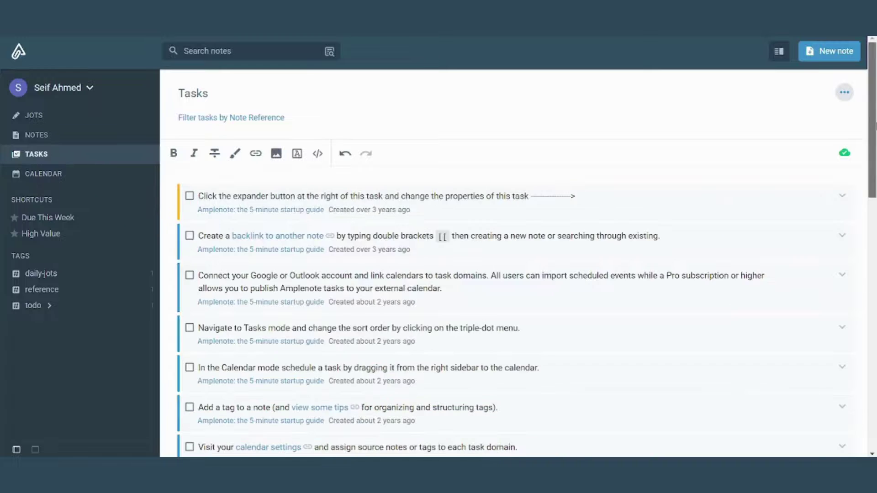
scroll(842, 199, "down", 3)
scroll(836, 405, "down", 12)
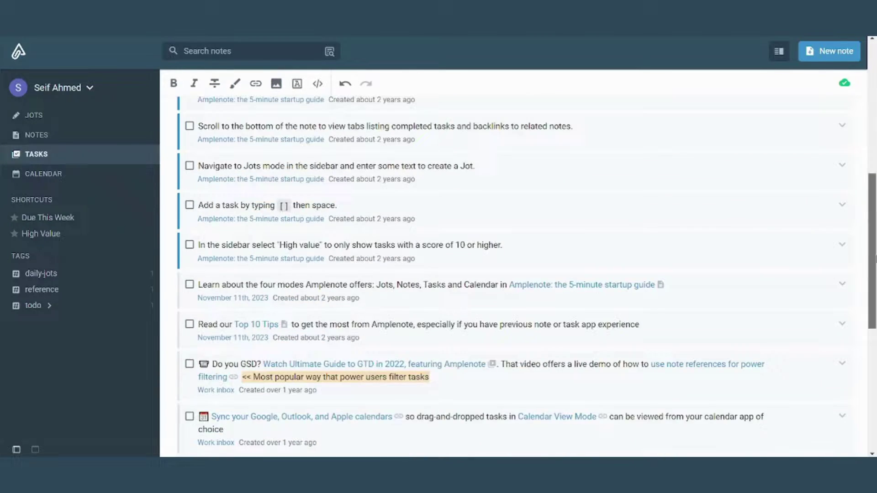
scroll(836, 404, "up", 15)
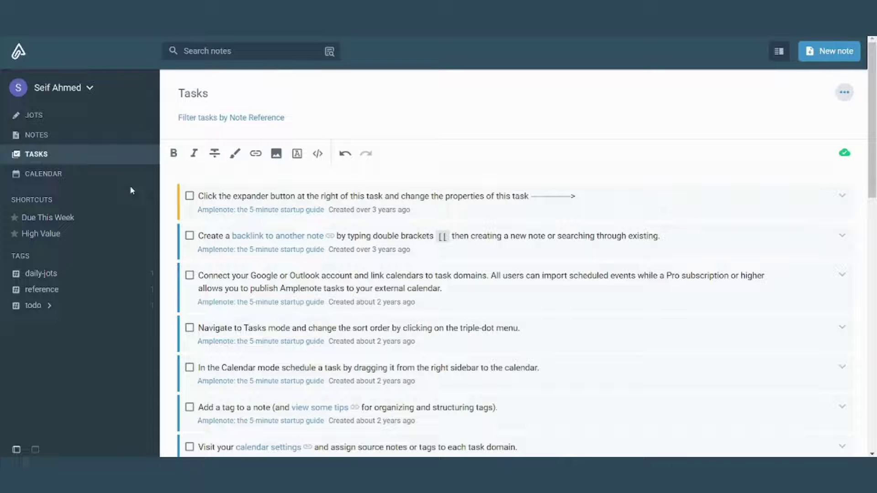
left_click(39, 176)
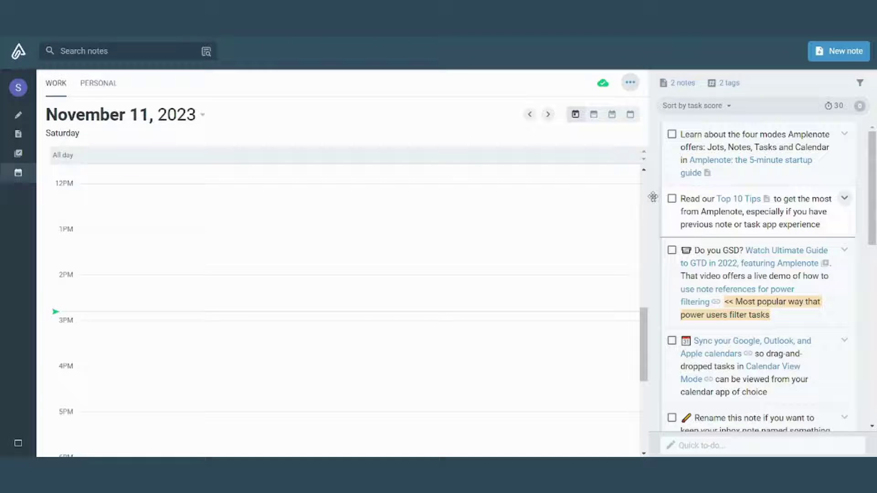
Schedule 'Read our Top 10 Tips' near 1:30 PM and 'Do you GSD?' near 3:30 PM.
left_click_drag(653, 197, 300, 265)
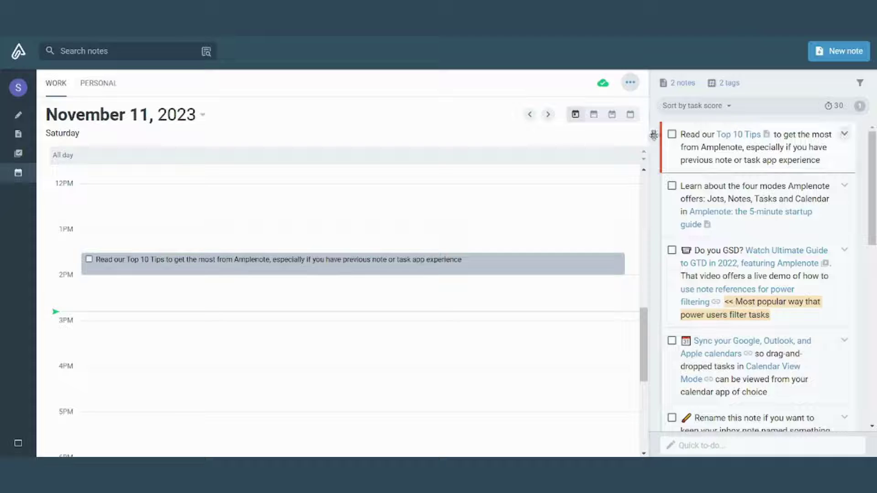
left_click_drag(654, 135, 354, 358)
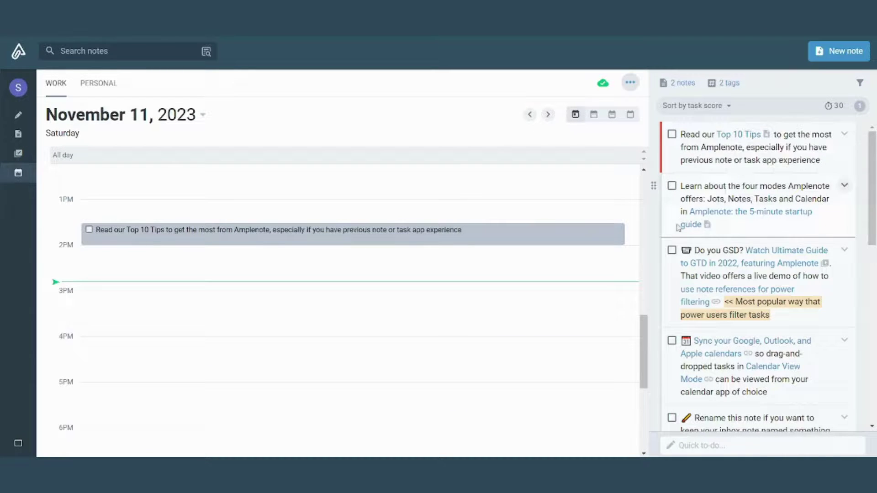
left_click_drag(662, 249, 456, 336)
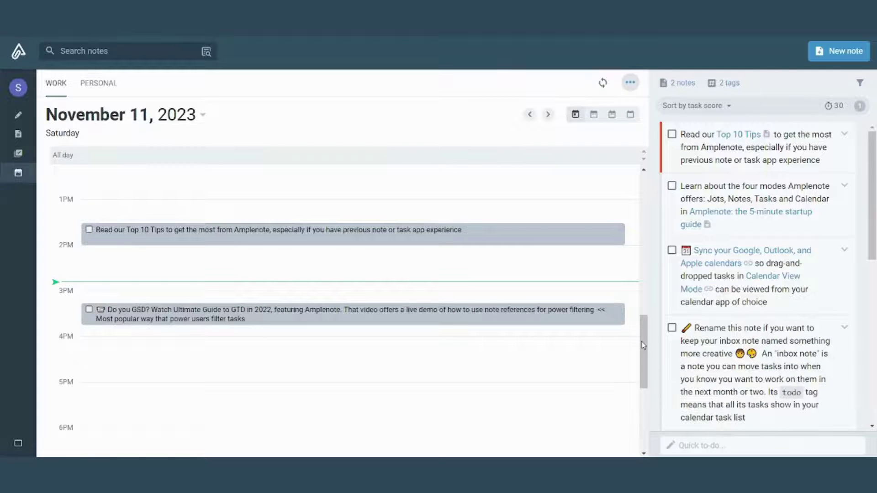
left_click_drag(641, 343, 643, 321)
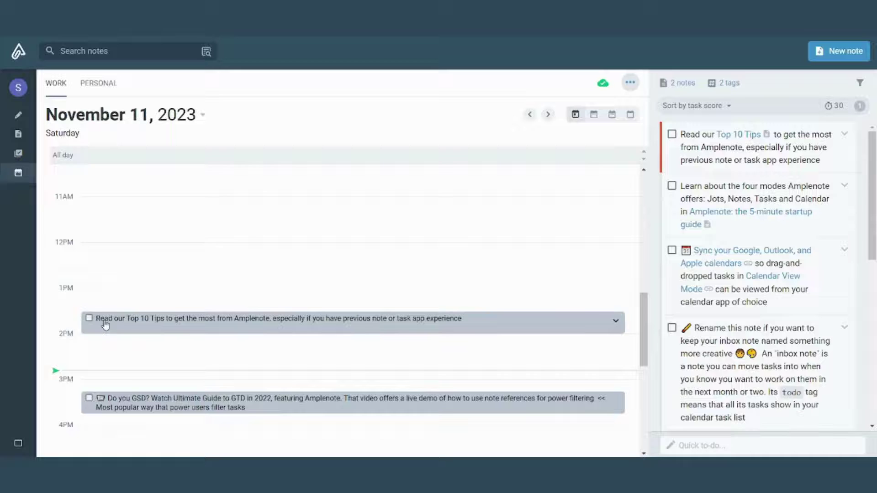
Mark Top 10 Tips done and start a 30-minute Work task at 10:15 am today.
left_click(89, 318)
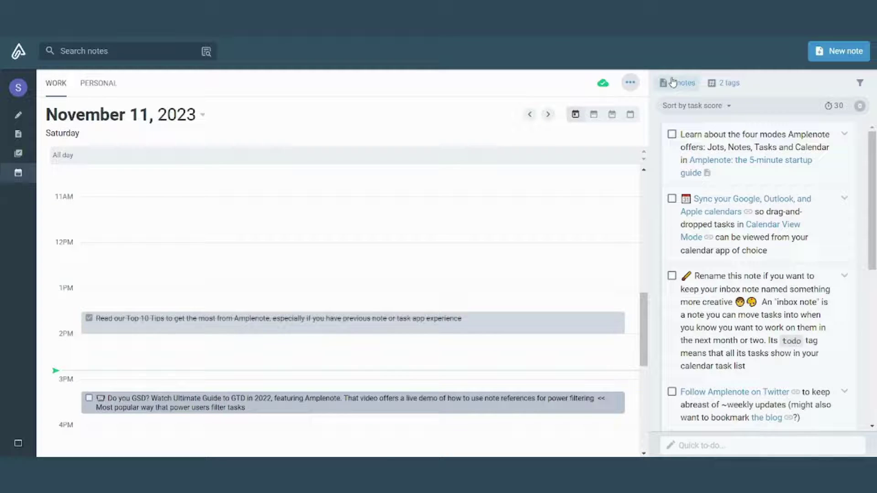
left_click(631, 84)
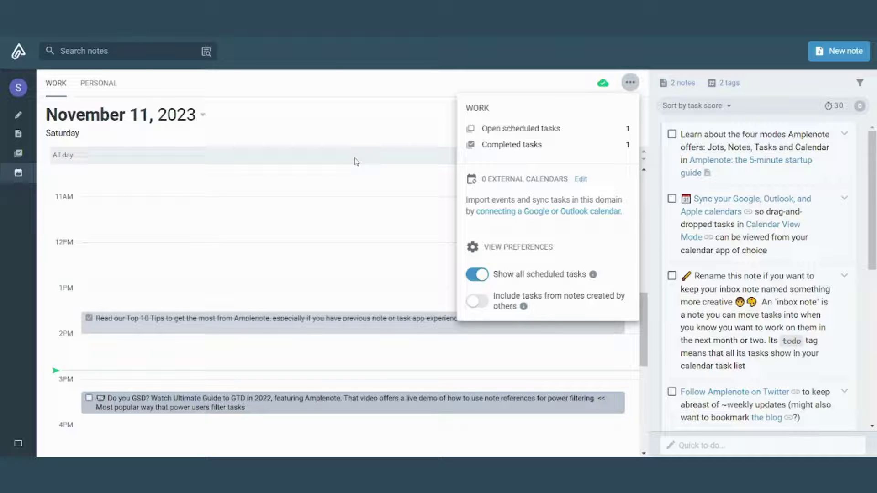
left_click(337, 157)
left_click(336, 157)
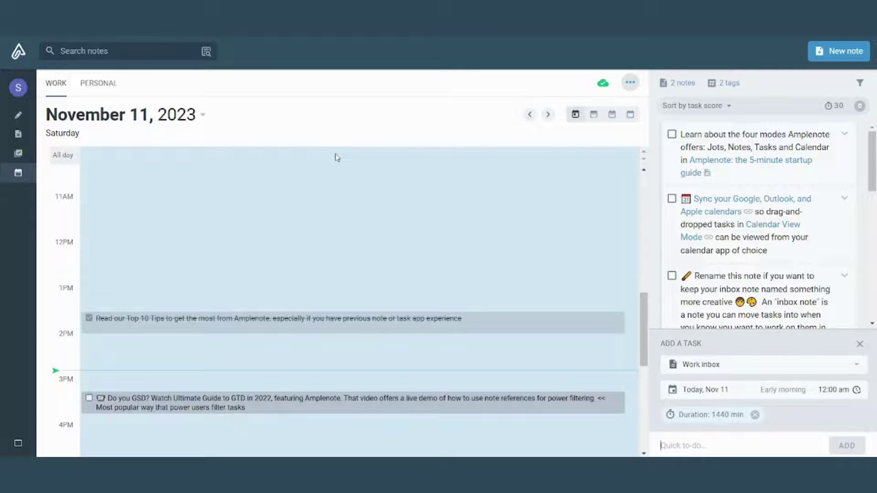
left_click(434, 169)
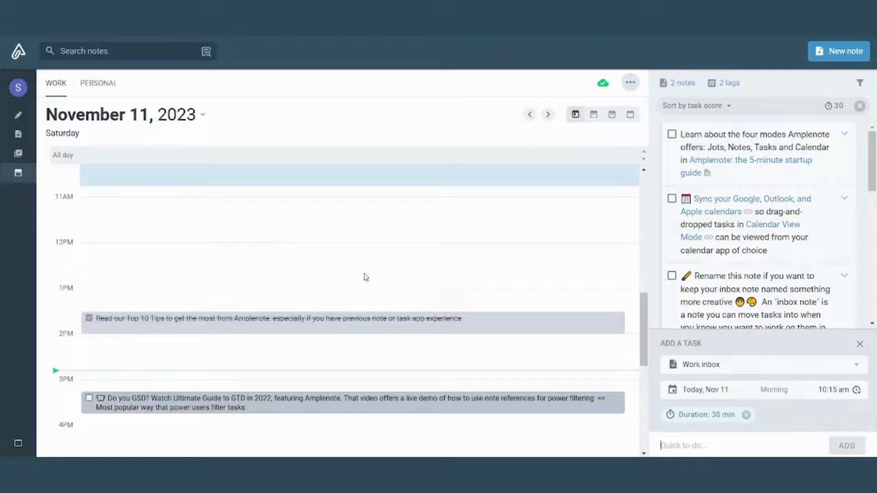
Return to the November 11th, 2023 daily jot showing 1 Work task scheduled today.
left_click(19, 88)
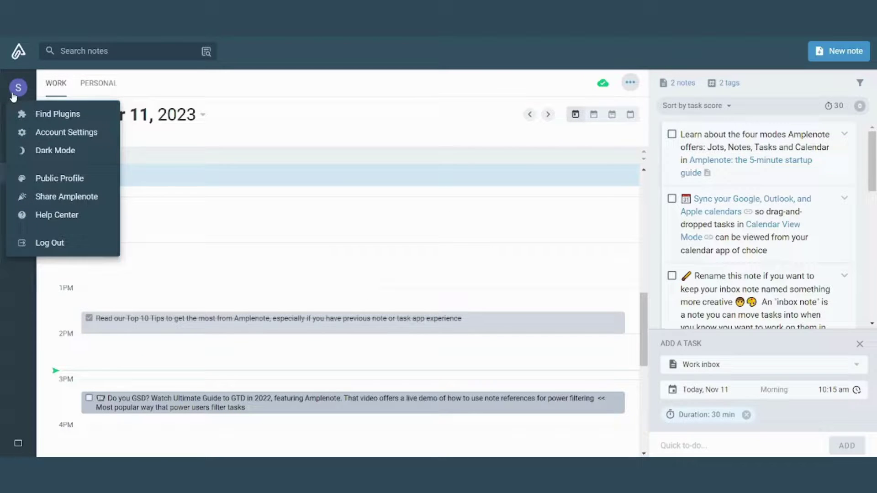
left_click(19, 157)
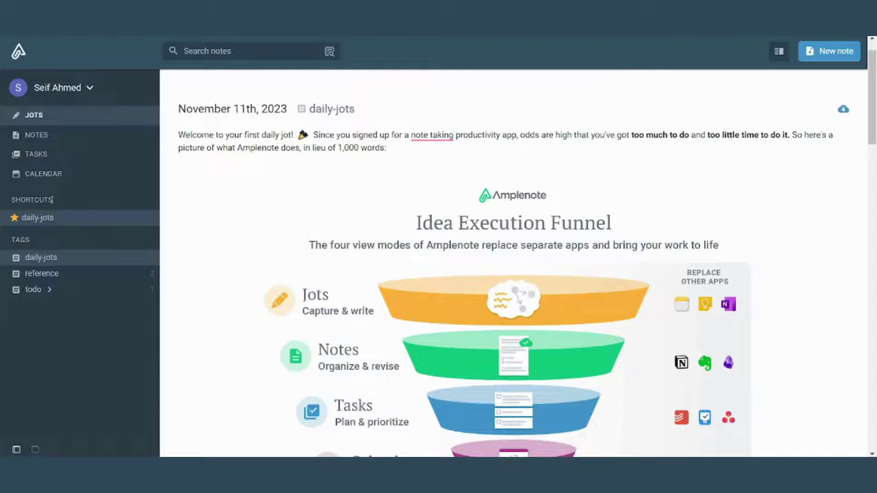
left_click_drag(51, 201, 7, 205)
left_click(54, 199)
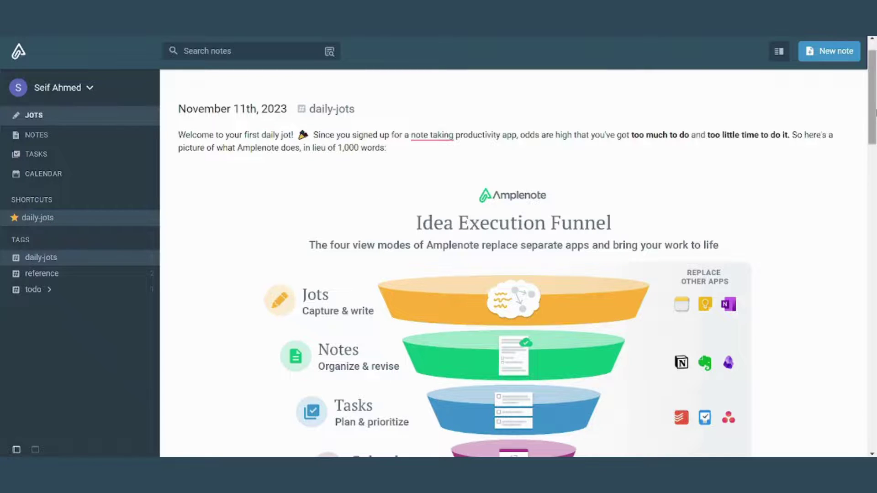
left_click_drag(873, 112, 804, 256)
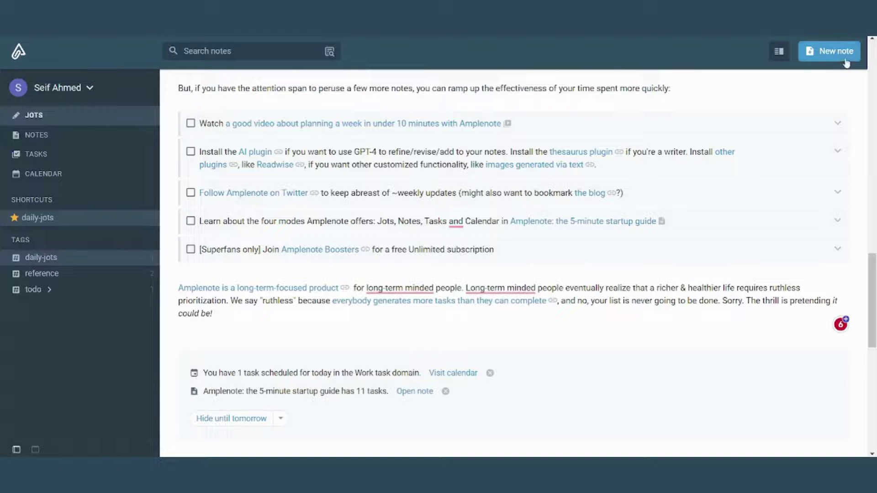
Create a new note titled 'YouTube Tutorial'.
left_click(845, 58)
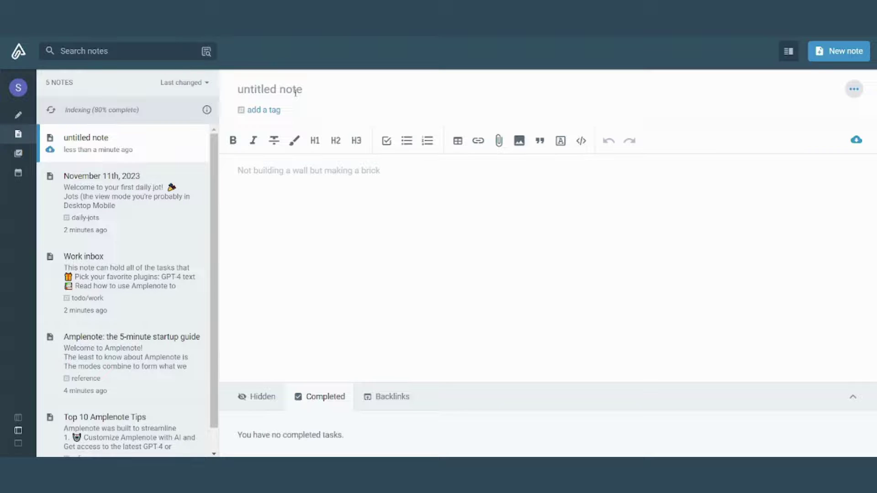
left_click(296, 93)
type("YouTube ")
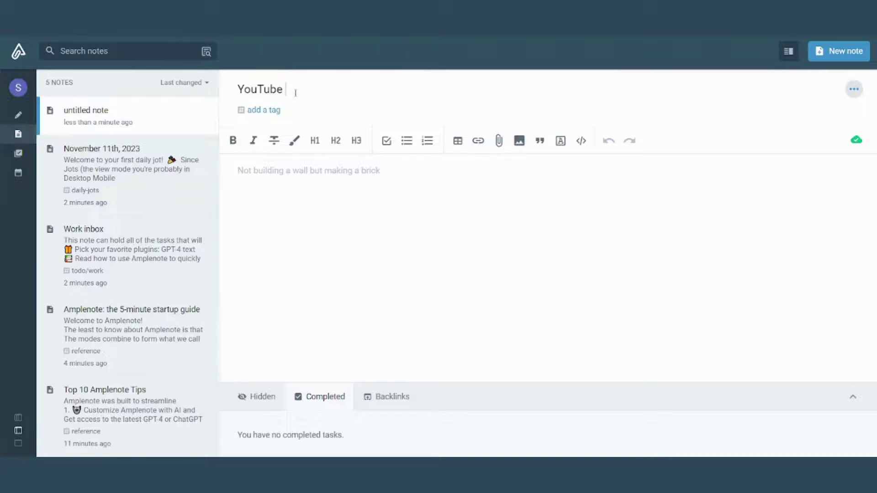
type("Tutorial")
Tag the note 'high-priority'.
left_click(263, 111)
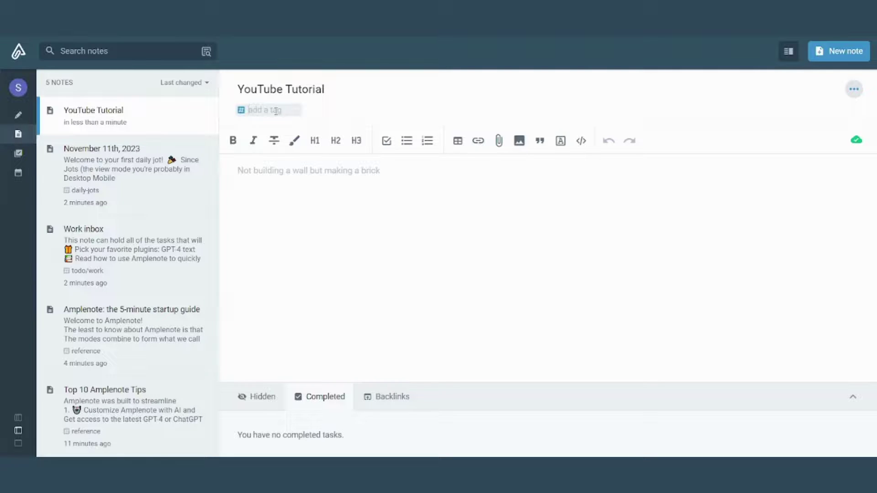
type("high rp")
key("BackSpace")
type("-priority")
left_click(329, 207)
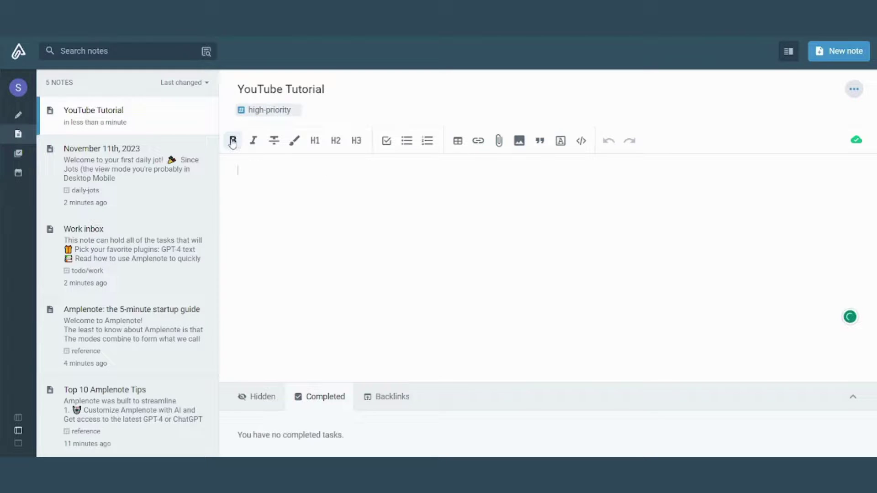
Type 'Script' in the note body and format it as a bold task item.
type("Script")
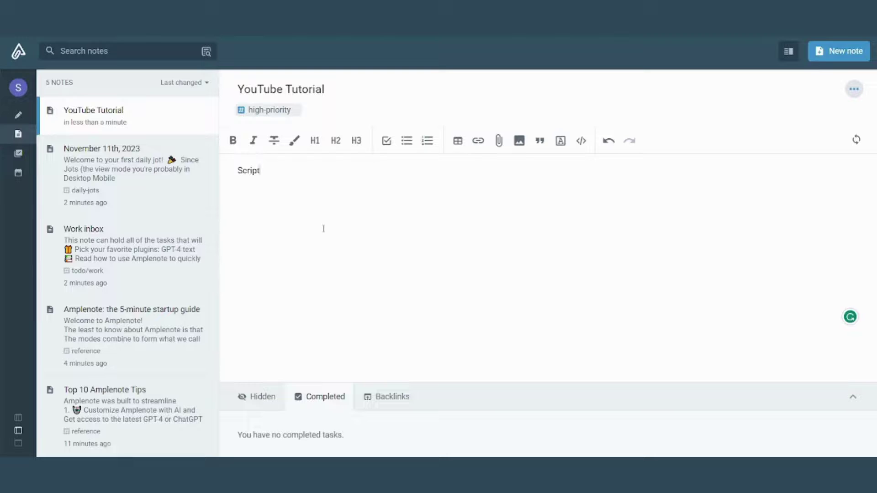
left_click_drag(301, 189, 236, 170)
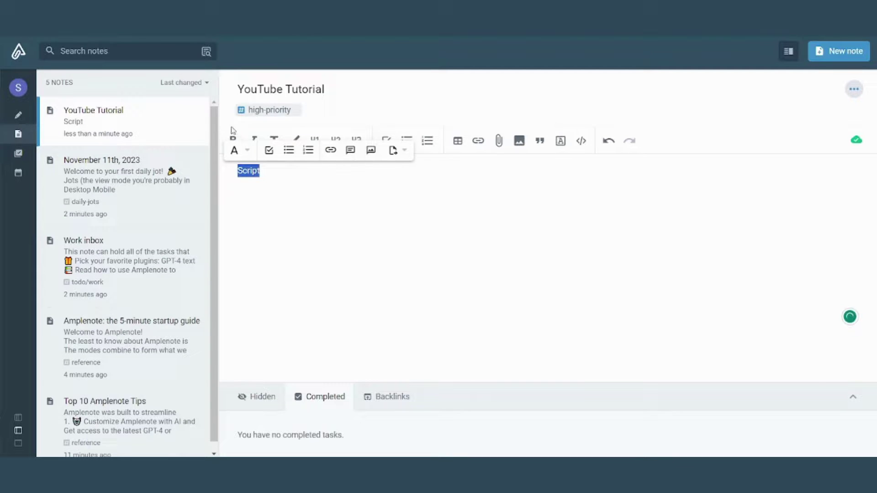
key("ctrl+b")
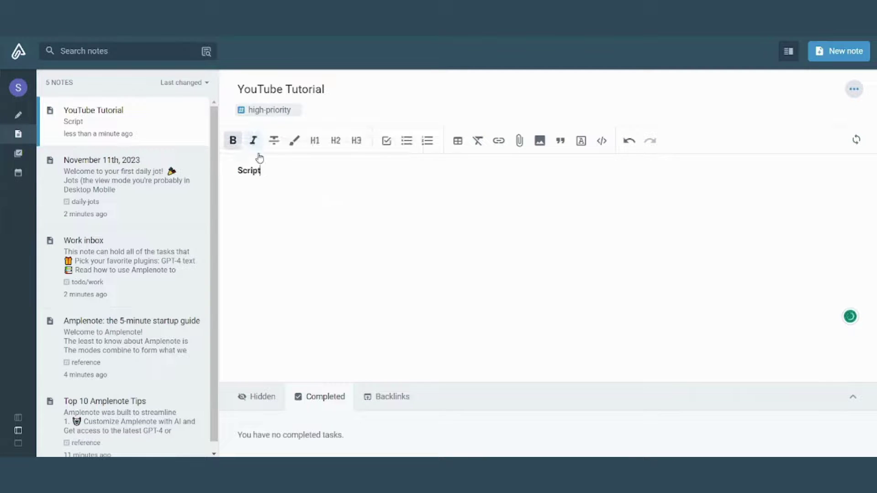
left_click(389, 142)
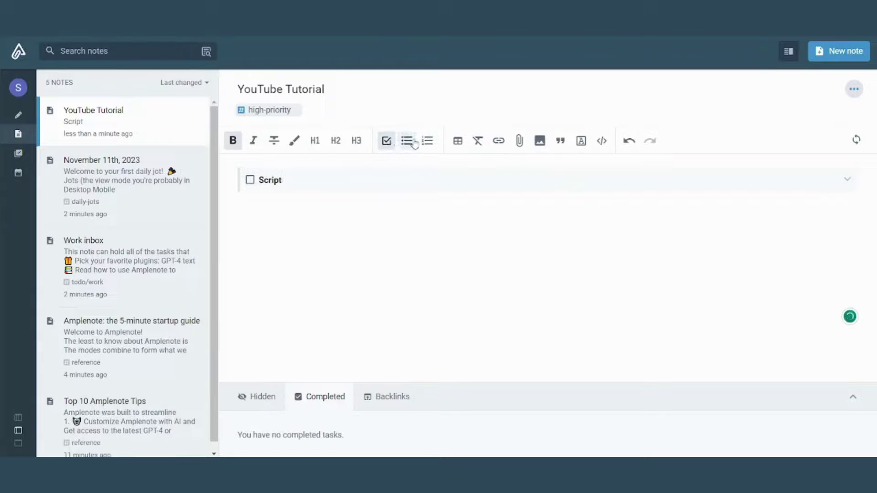
left_click(406, 142)
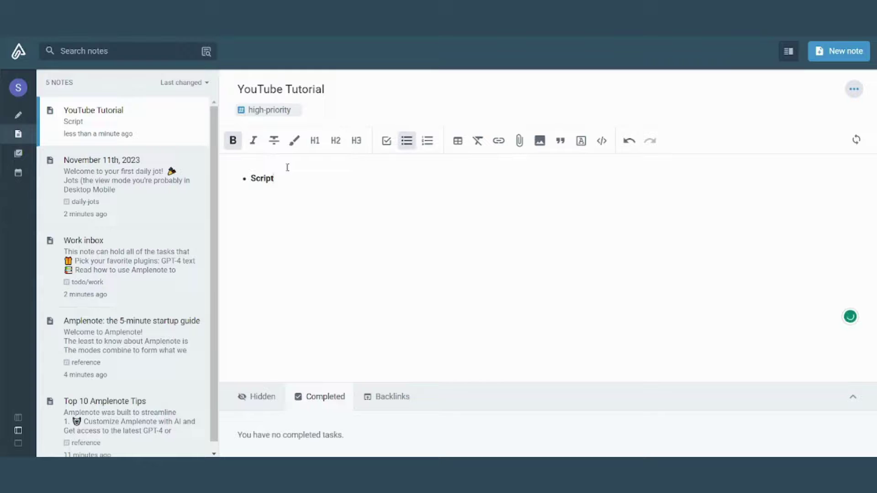
key("ctrl+z")
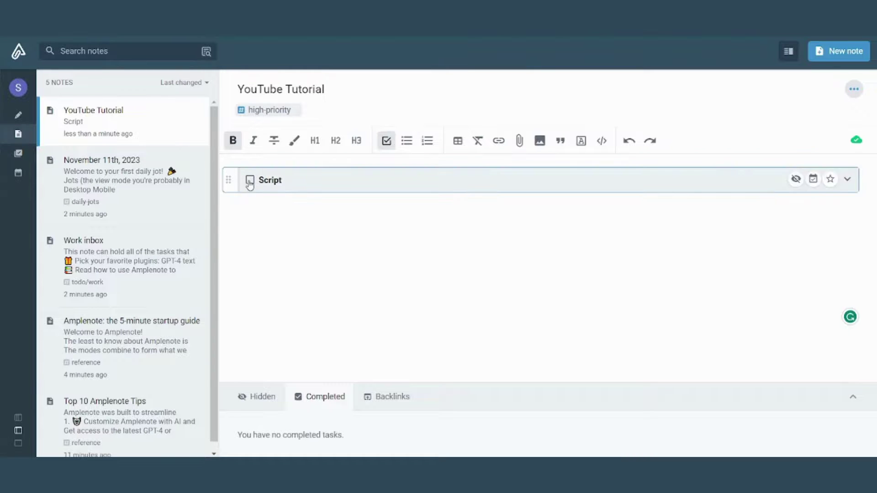
double_click(274, 181)
left_click(316, 369)
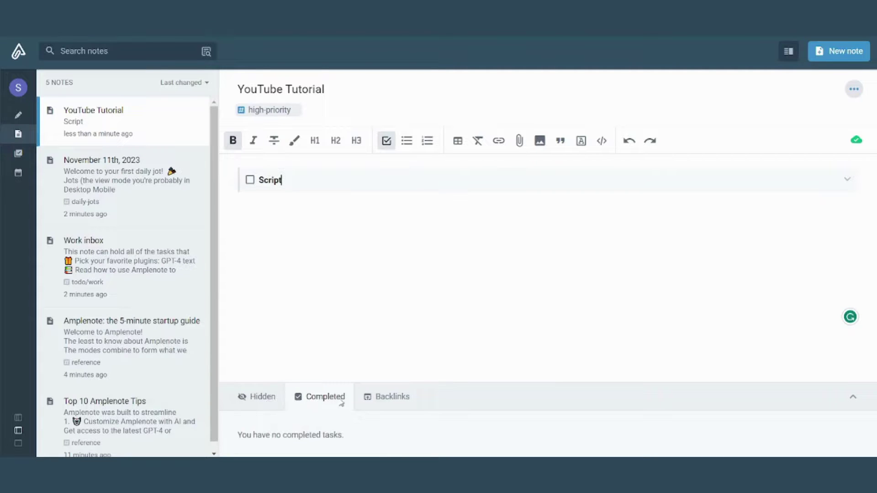
left_click(401, 396)
left_click(315, 368)
left_click(855, 90)
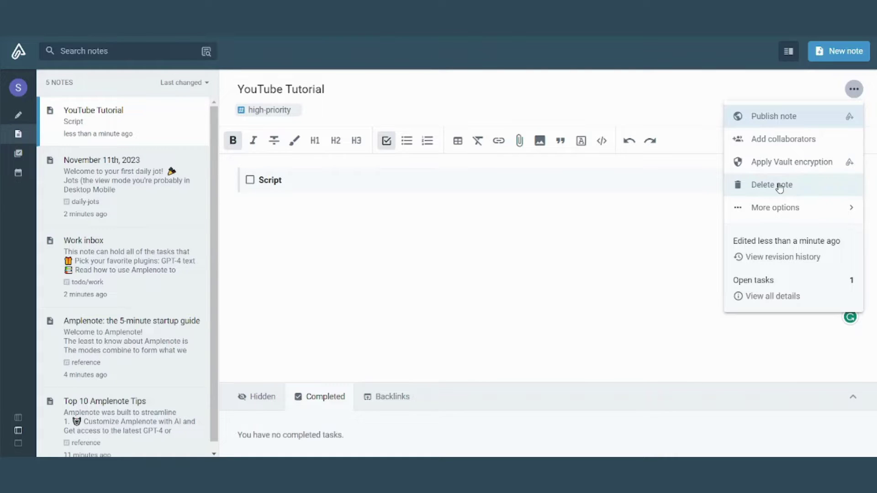
left_click(742, 207)
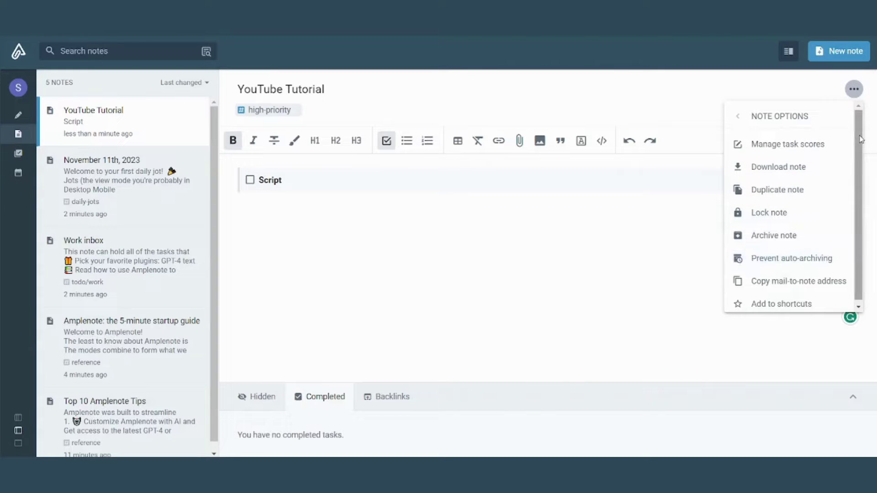
scroll(861, 140, "down", 1)
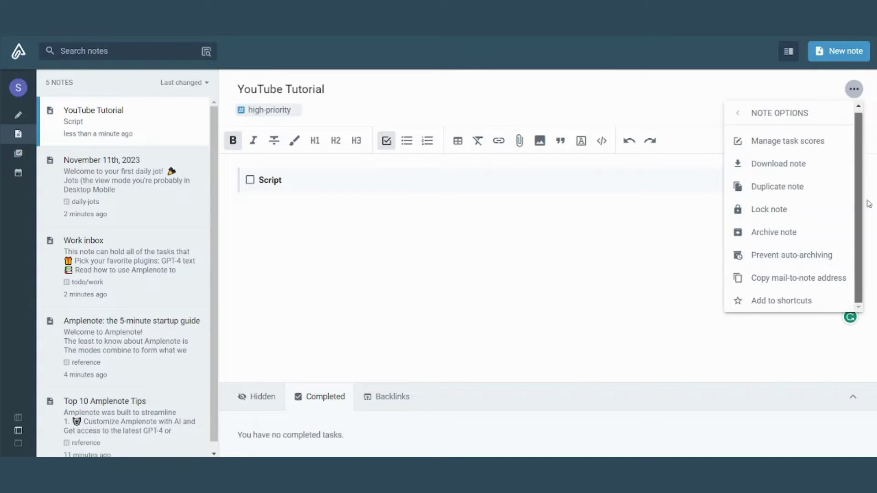
left_click(439, 86)
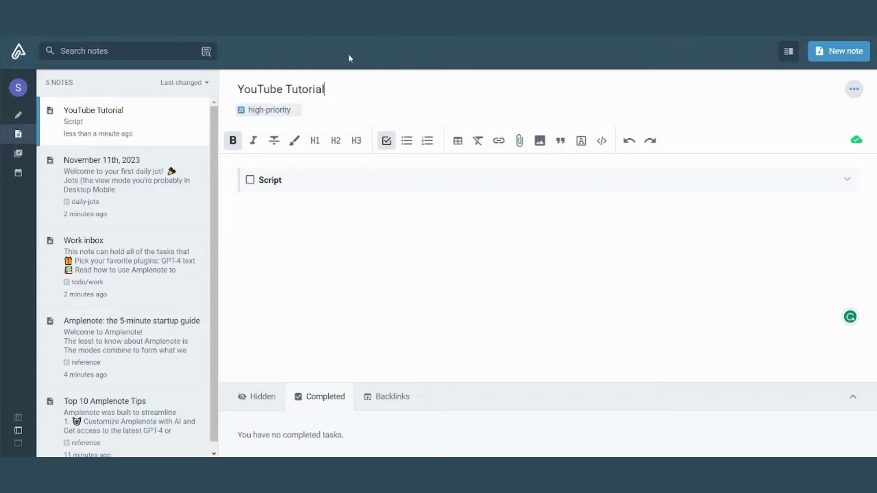
Search notes for 'Youtube', leaving YouTube Tutorial and the 5-minute startup guide listed.
left_click(99, 51)
left_click(206, 51)
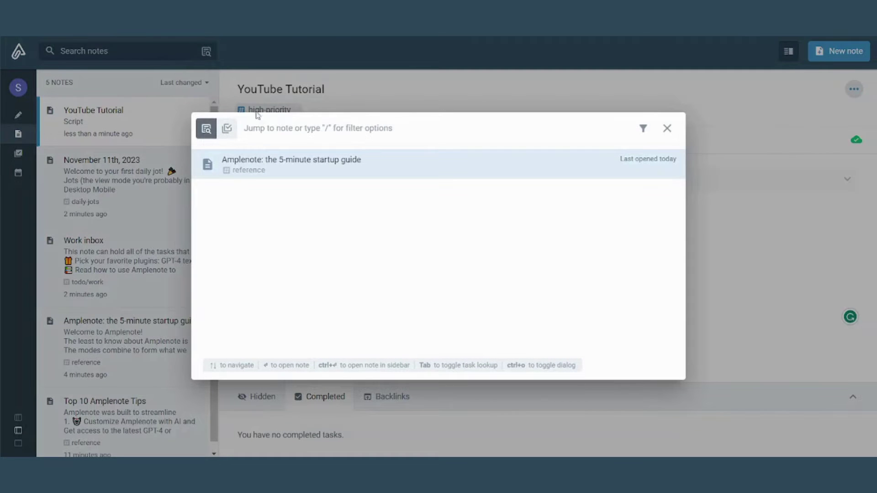
key("Escape")
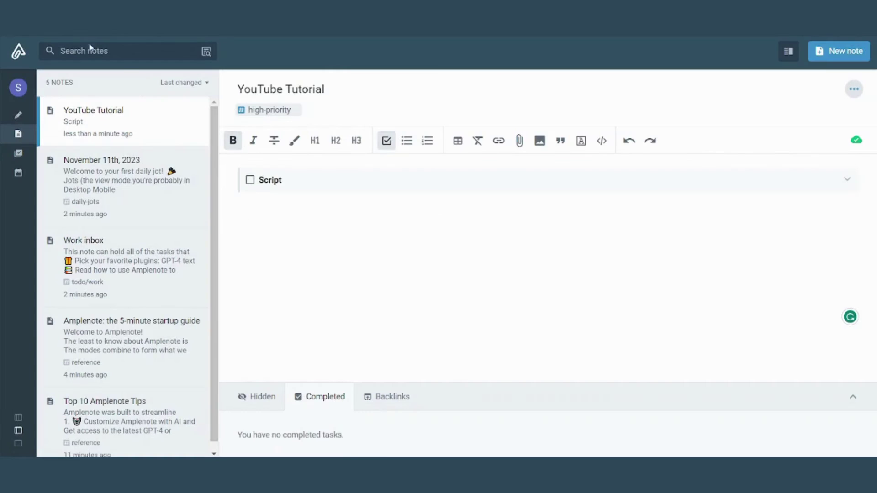
left_click(91, 46)
type("Youtube")
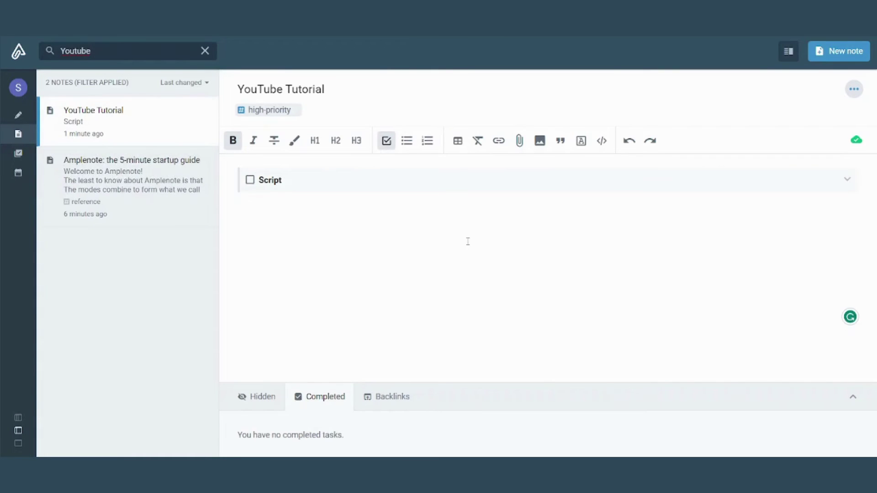
left_click(510, 230)
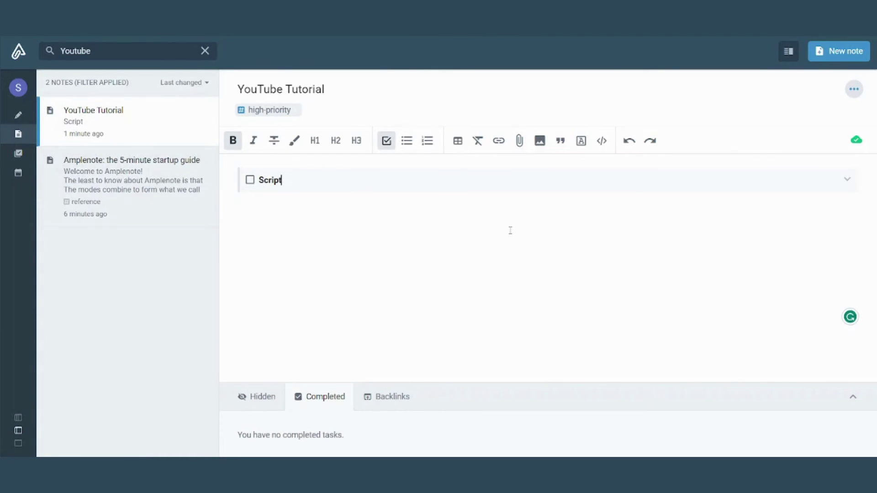